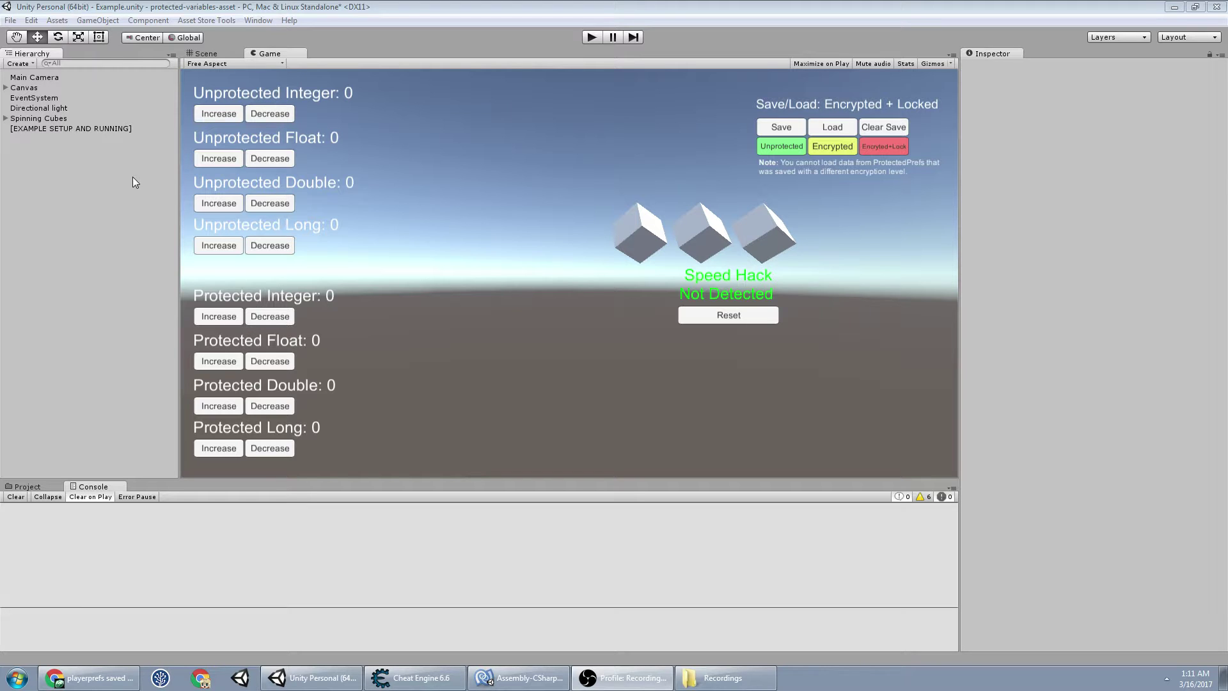
Add a Speed Hack Detector to the scene, select the [Hack Protection] object, and widen the Inspector to show its full setting names.
left_click(112, 19)
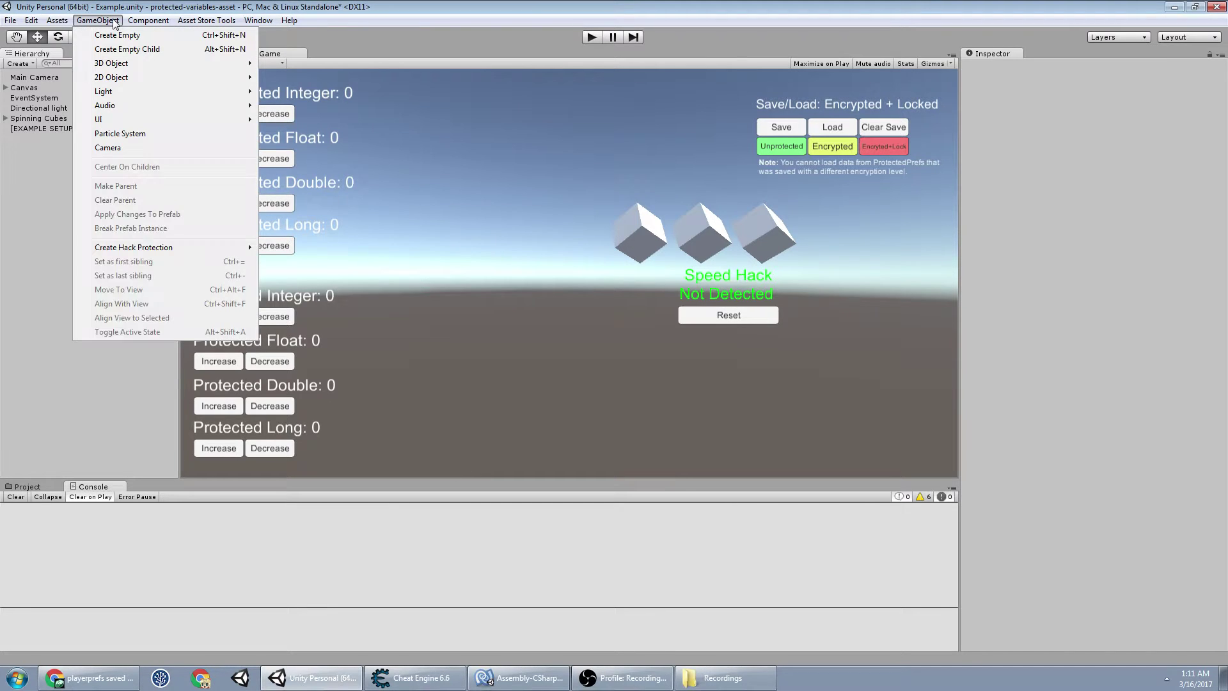
mouse_move(137, 248)
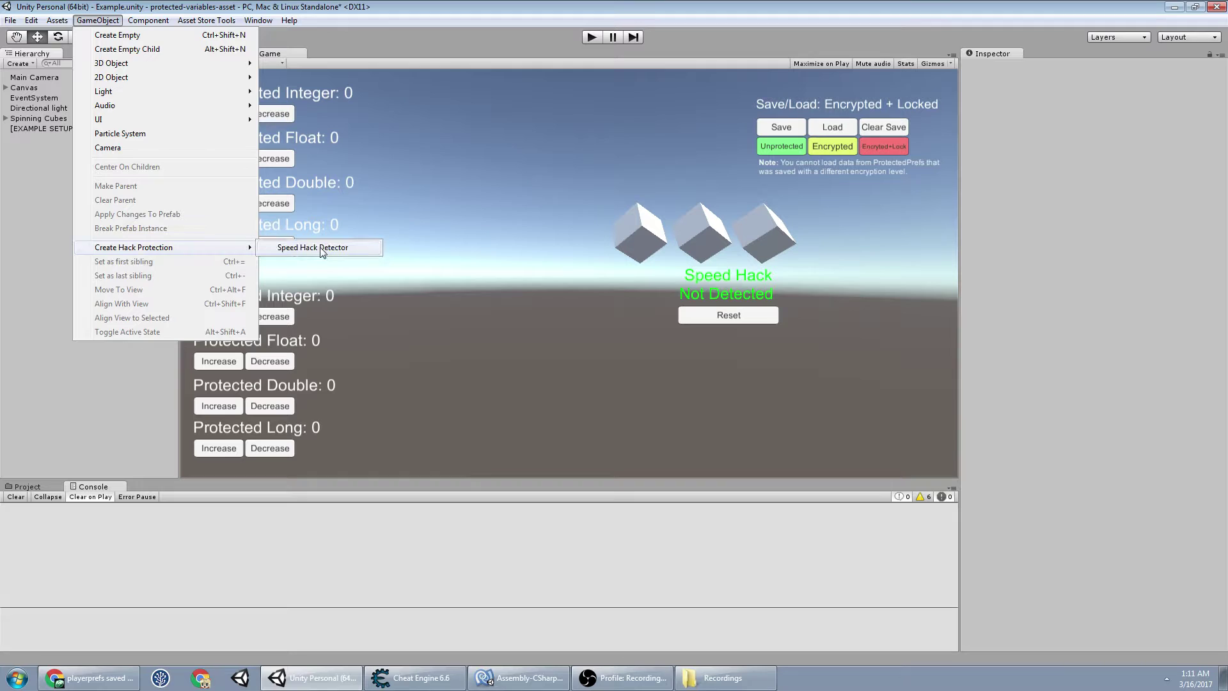
left_click(325, 250)
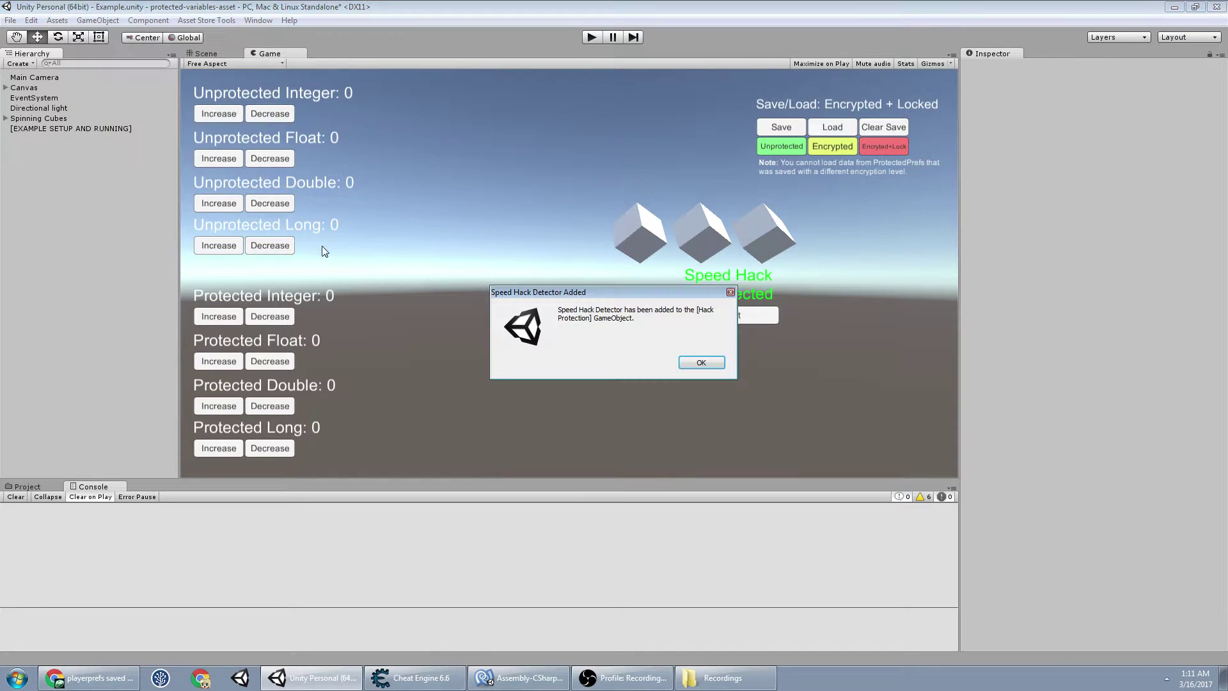
left_click(700, 362)
left_click(58, 139)
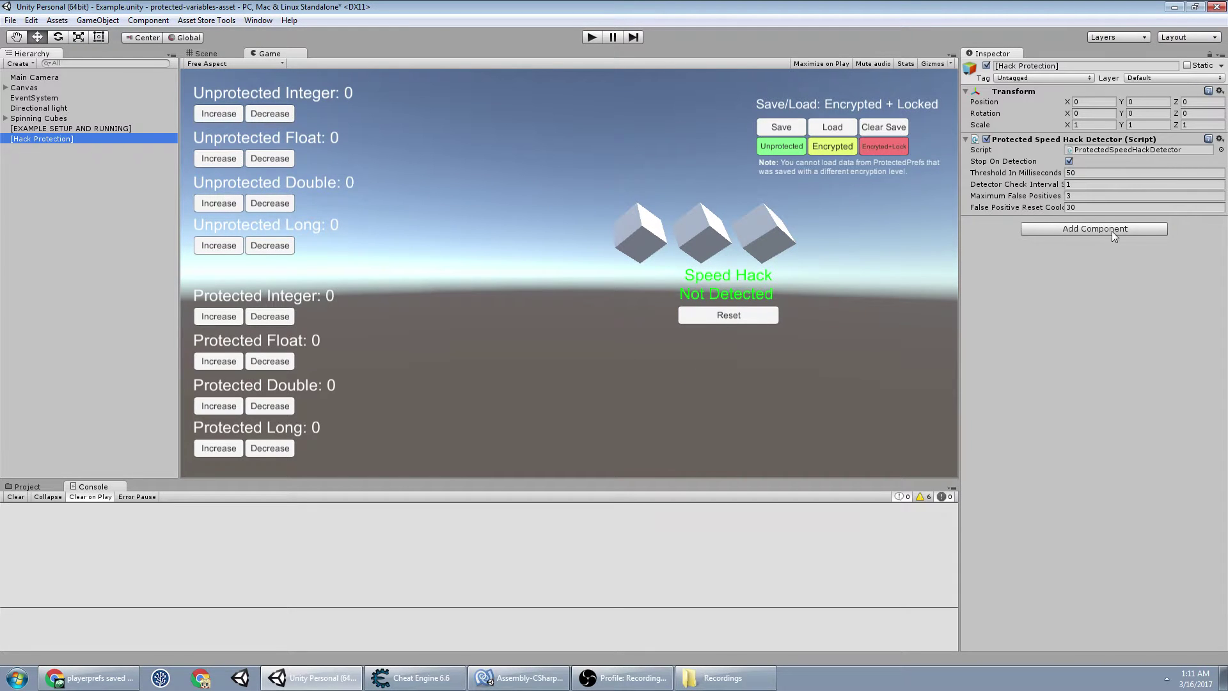
left_click_drag(960, 200, 846, 192)
mouse_move(899, 168)
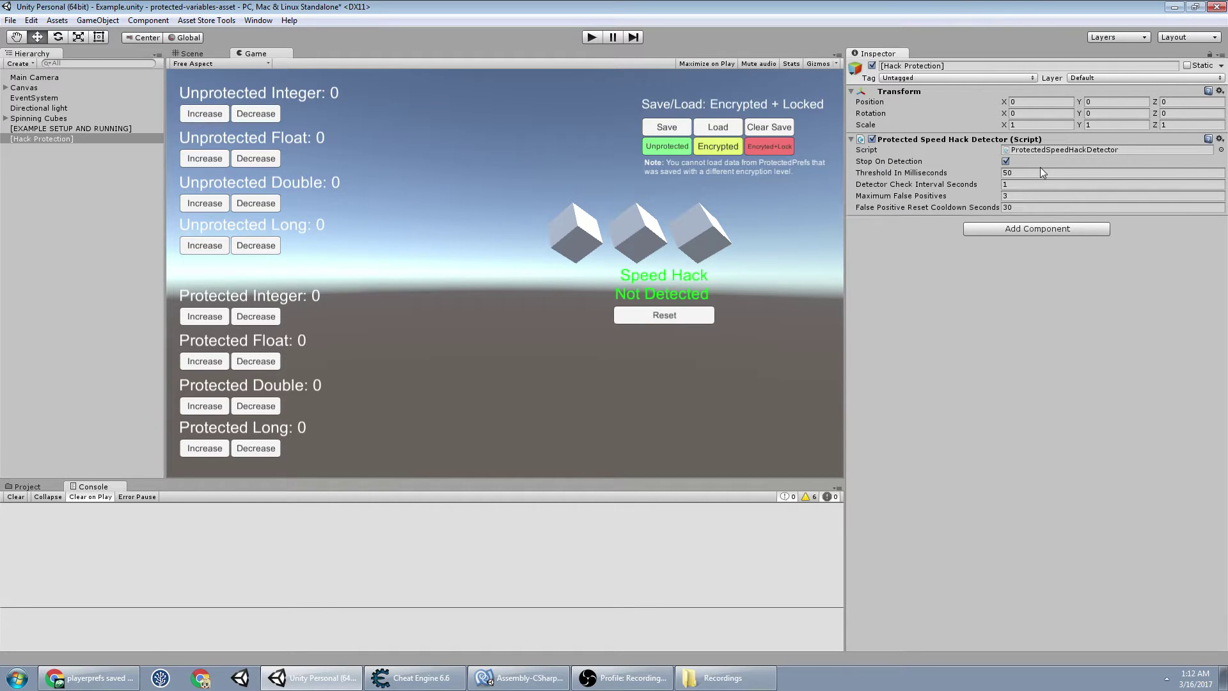
Examine the detector's Threshold In Milliseconds and Detector Check Interval Seconds settings, including the check interval's tooltip.
left_click(1023, 171)
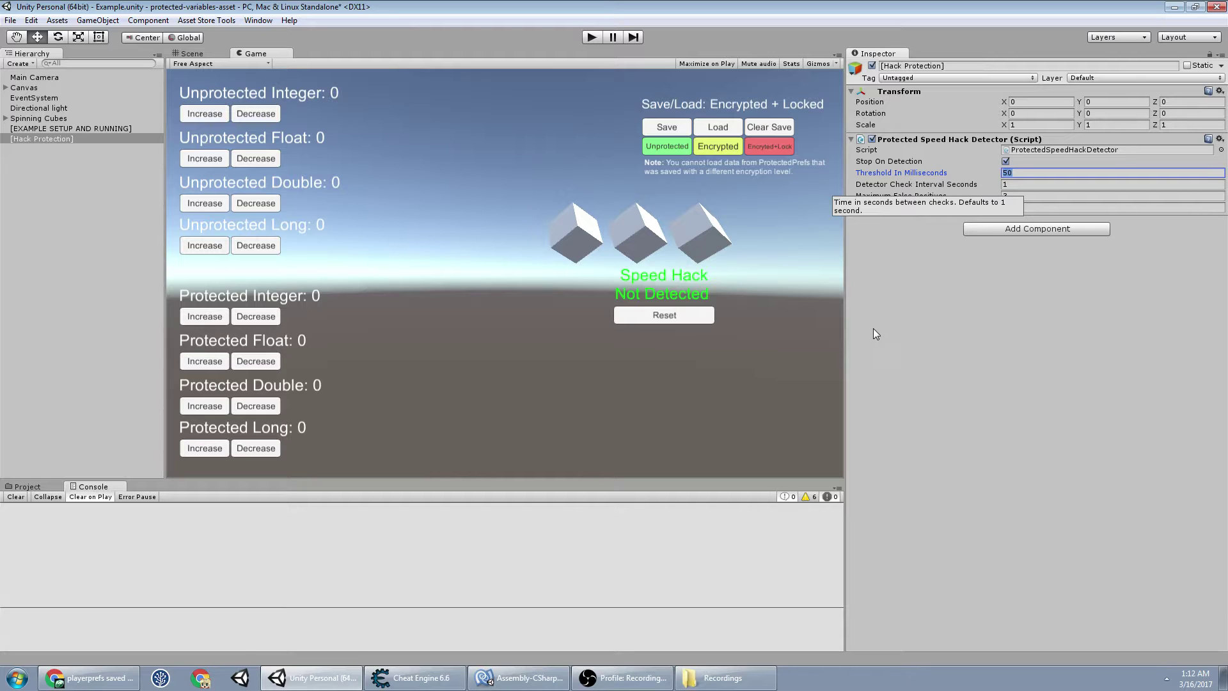
left_click(923, 363)
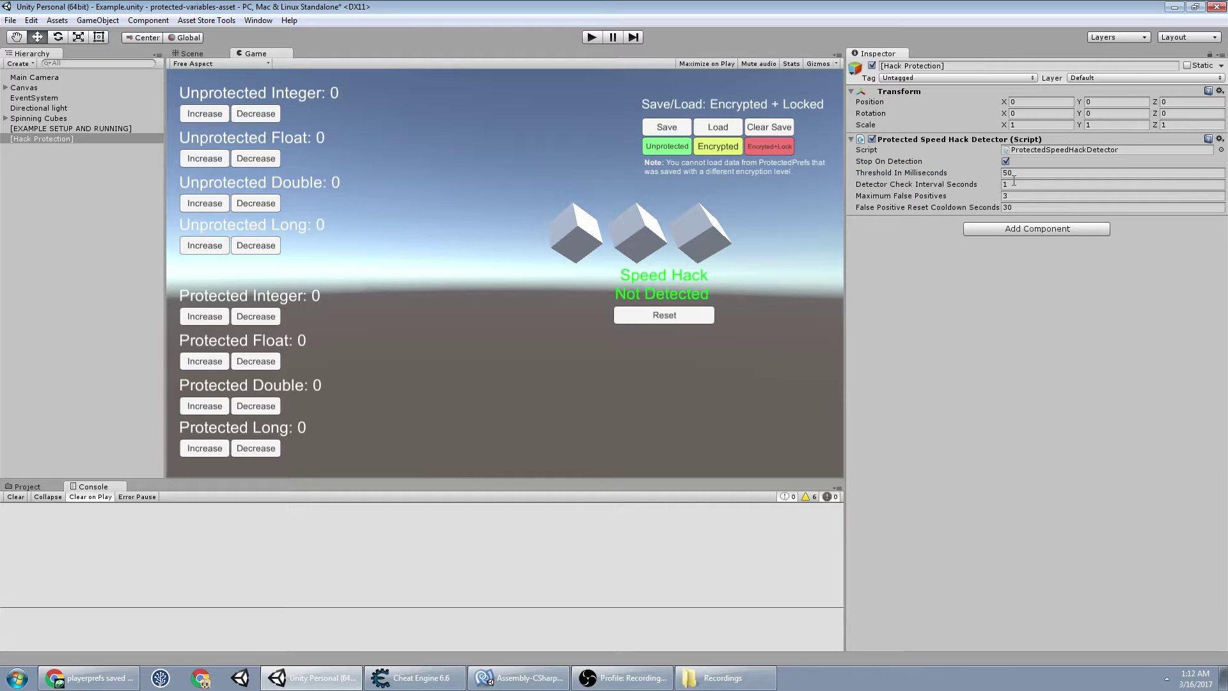
left_click(1006, 173)
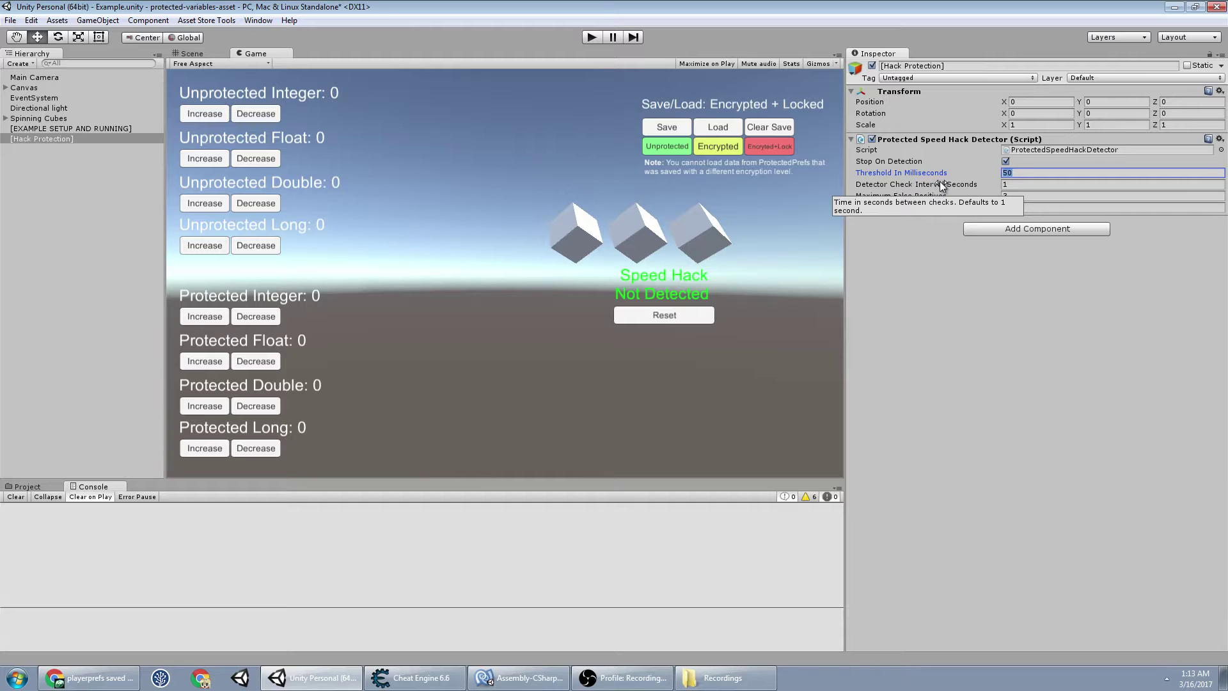
left_click(1013, 188)
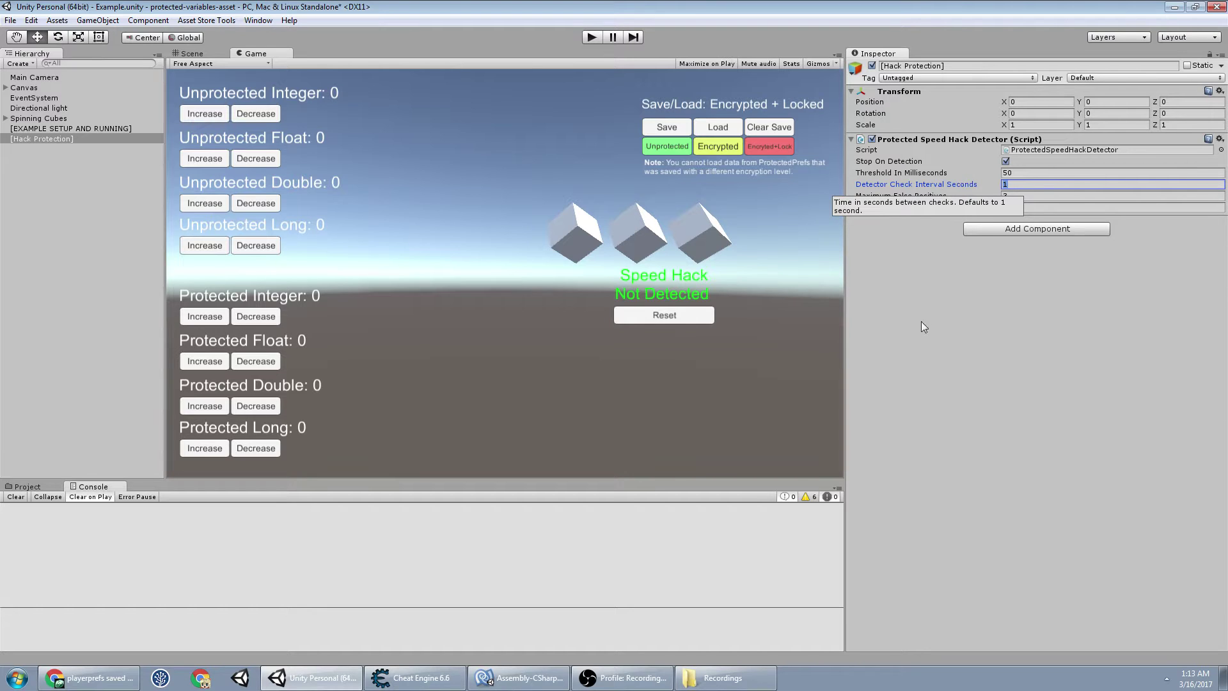
left_click(952, 275)
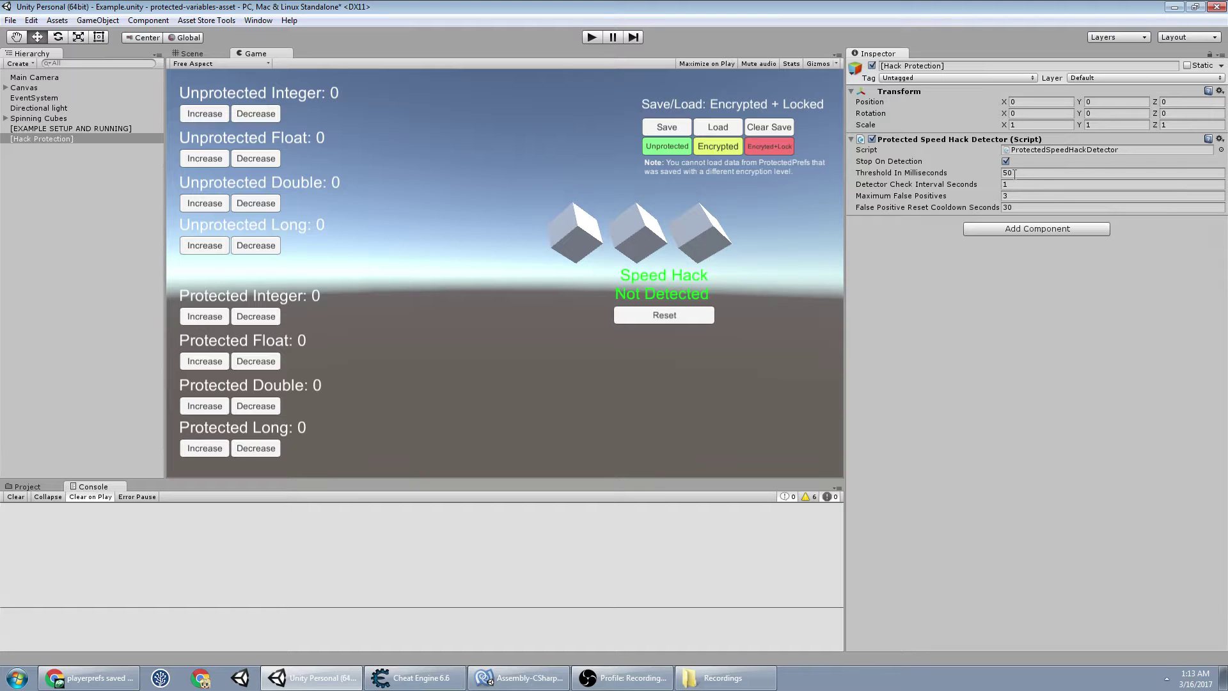
left_click(1006, 173)
left_click(1002, 174)
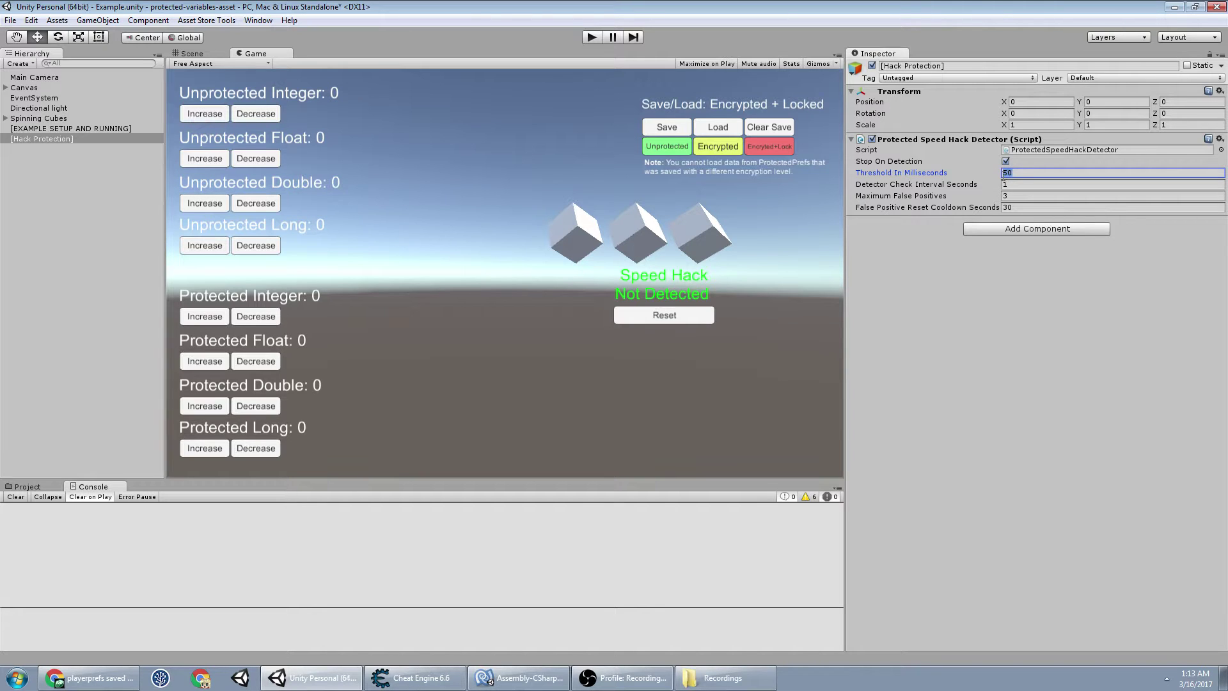
left_click(1021, 172)
key("Escape")
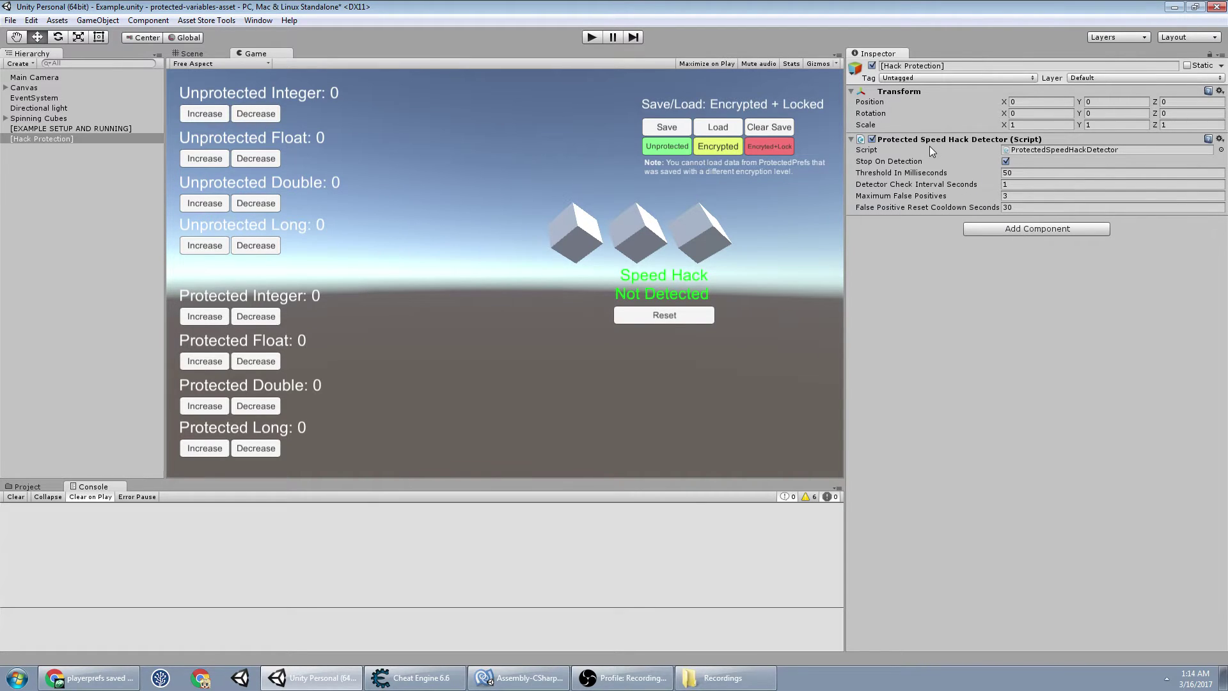
Run the example scene, and in MonoDevelop examine how SetupExample.cs passes TriggerSpeedDetector to ProtectedSpeedHackDetector.Start.
left_click(597, 36)
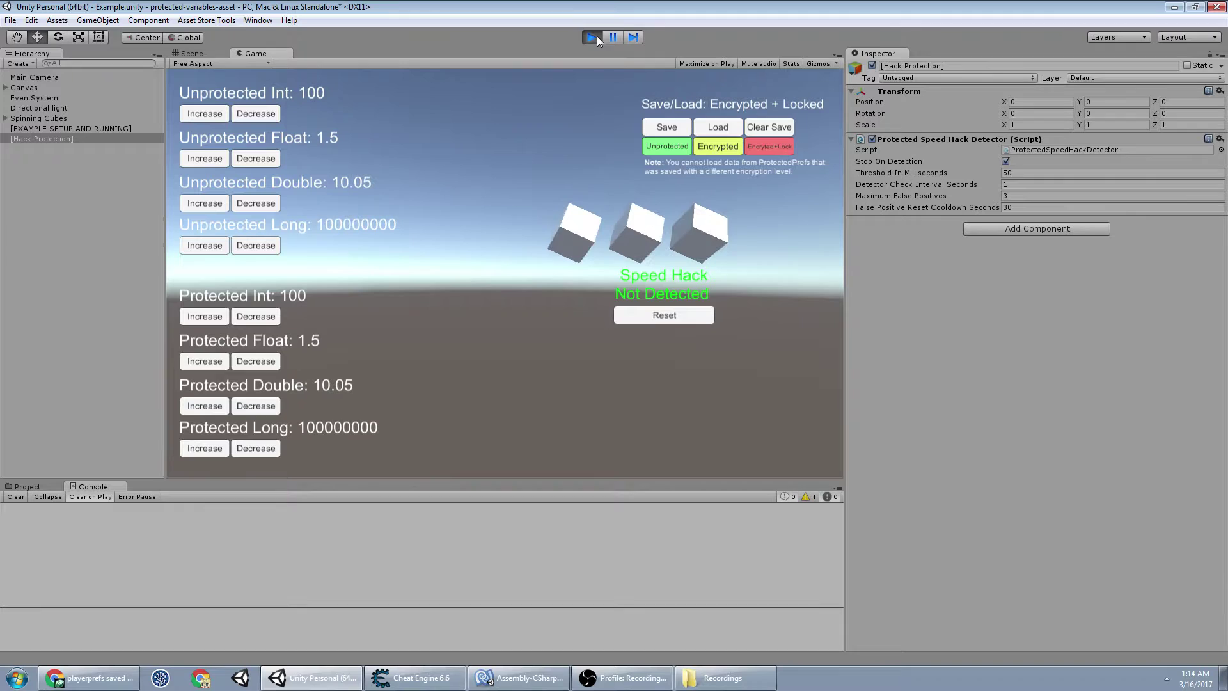
left_click(547, 686)
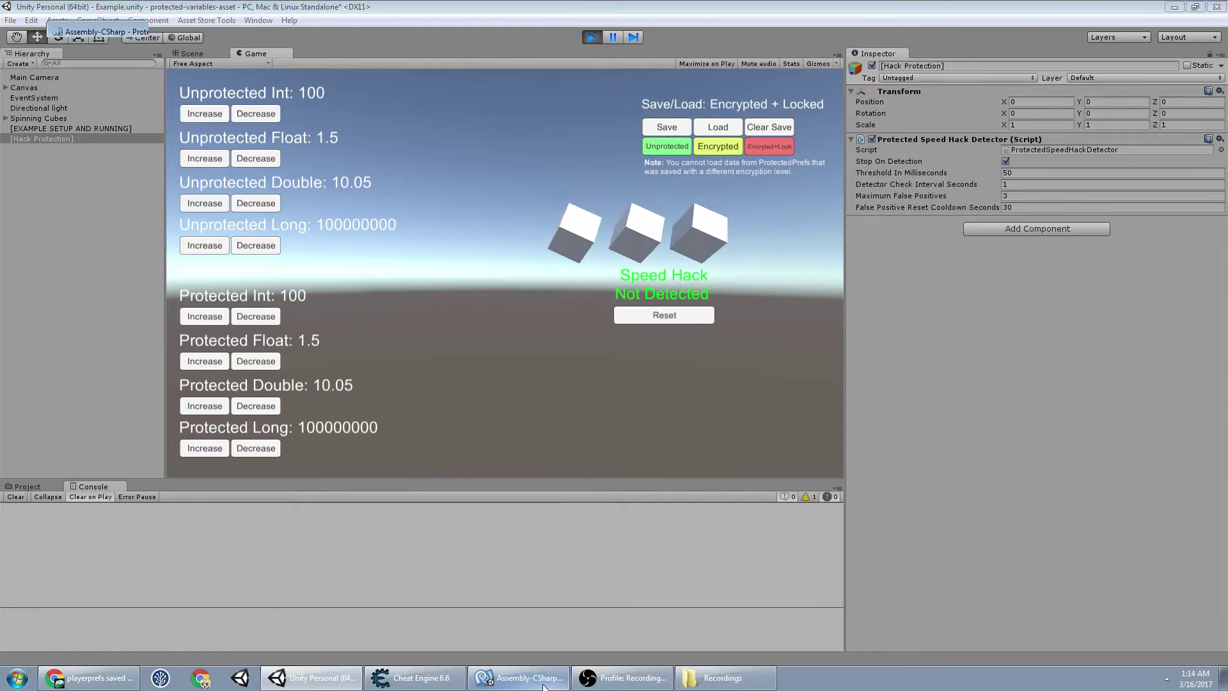
left_click(448, 461)
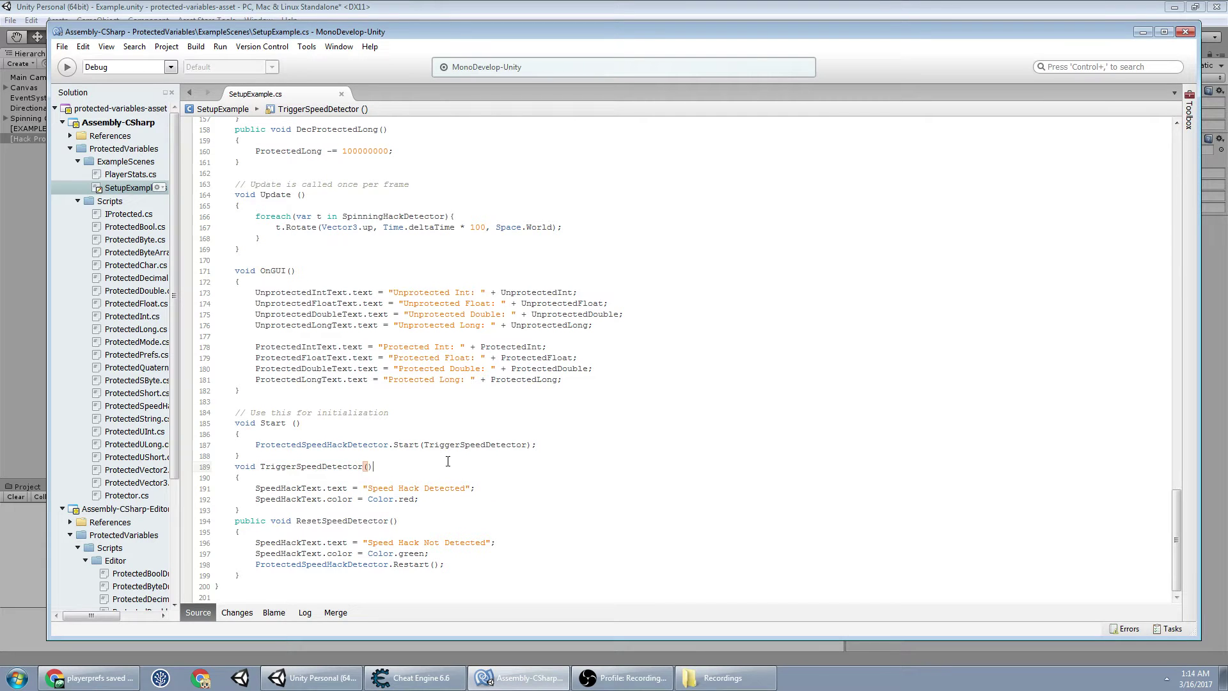
double_click(400, 444)
double_click(355, 445)
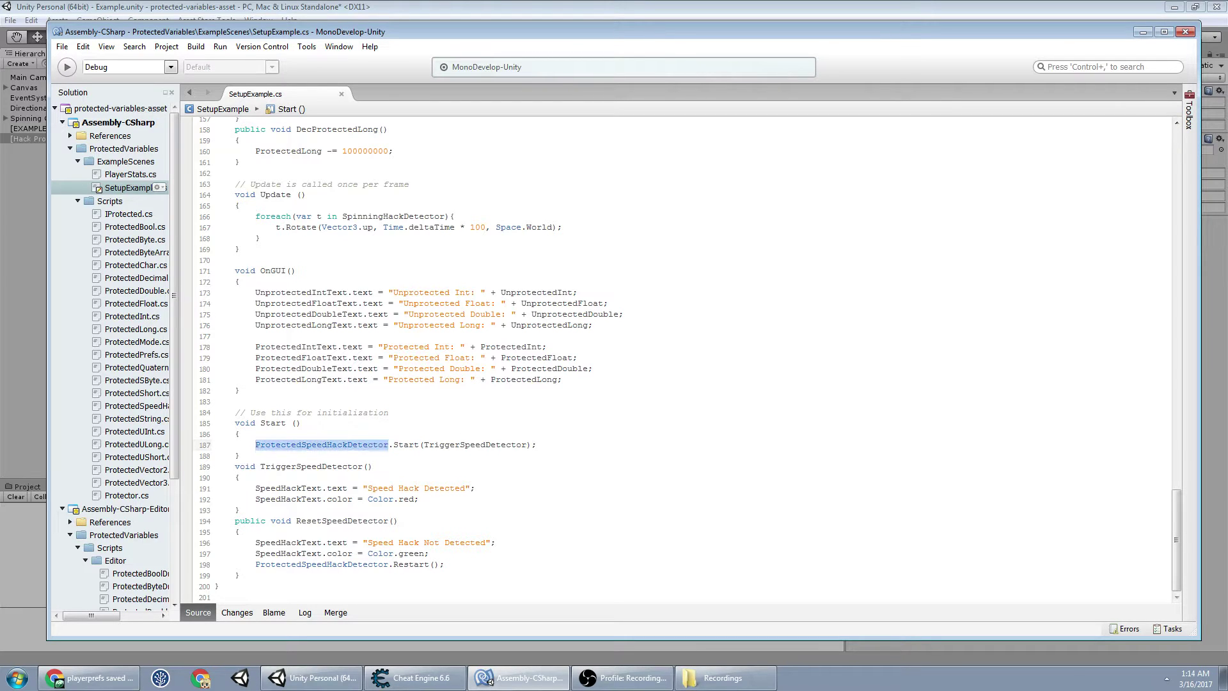
double_click(439, 445)
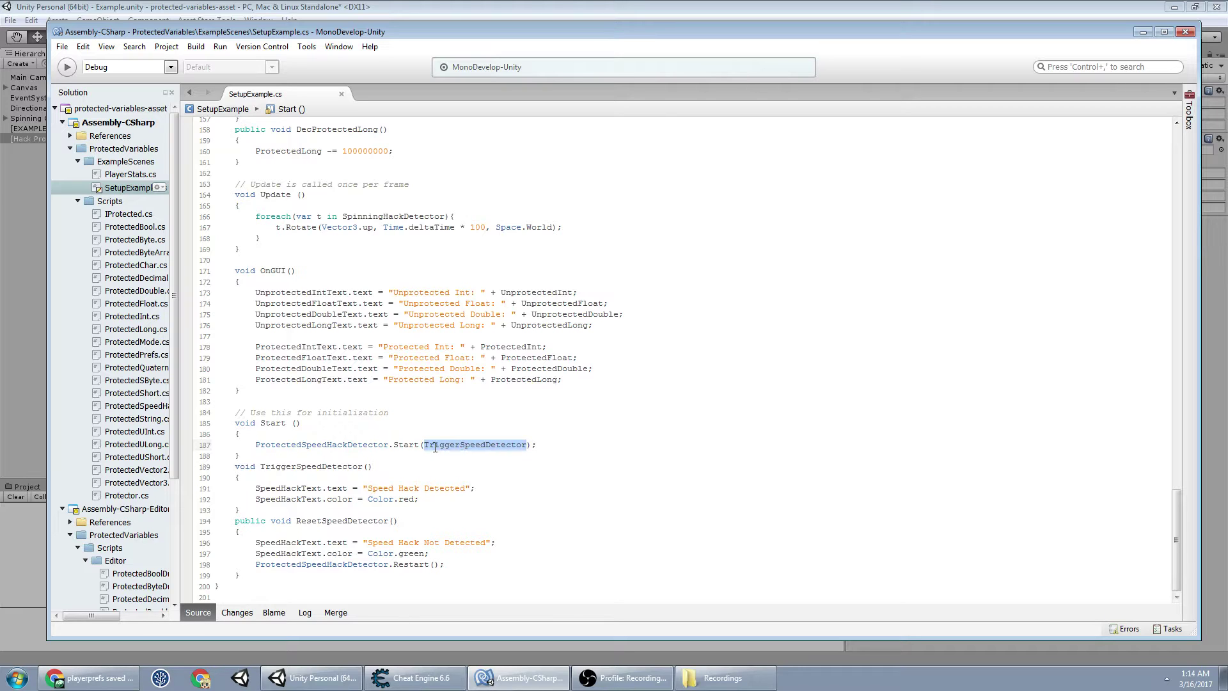
double_click(349, 466)
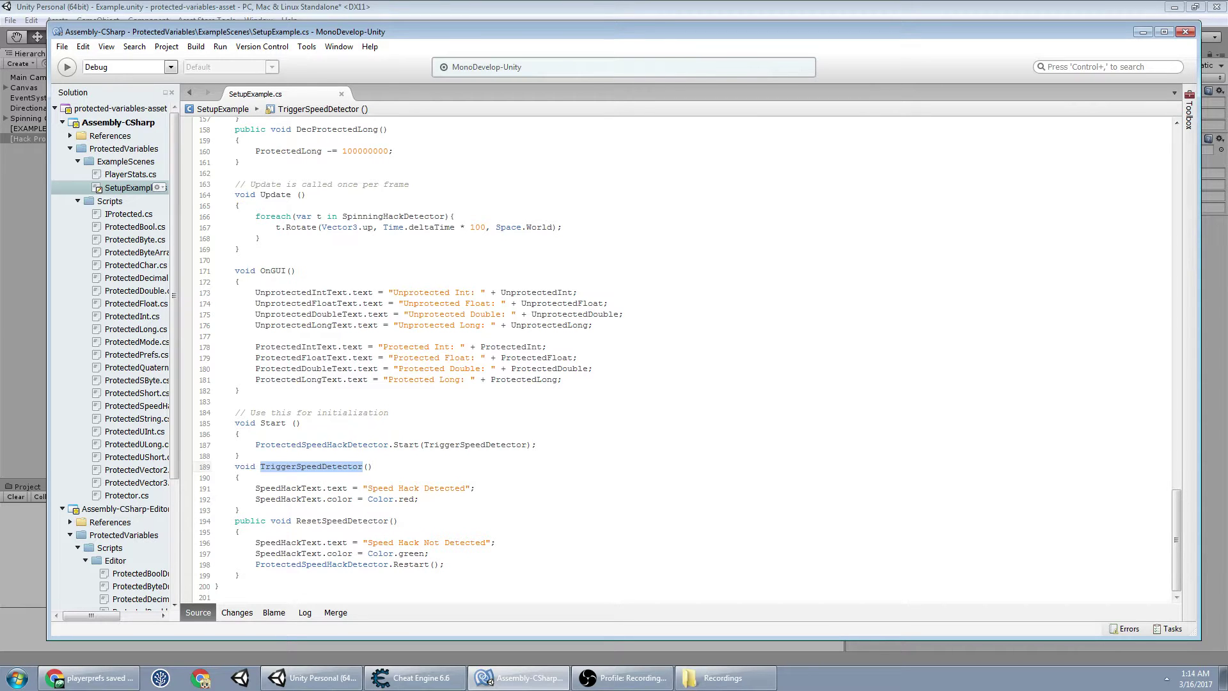
key("End")
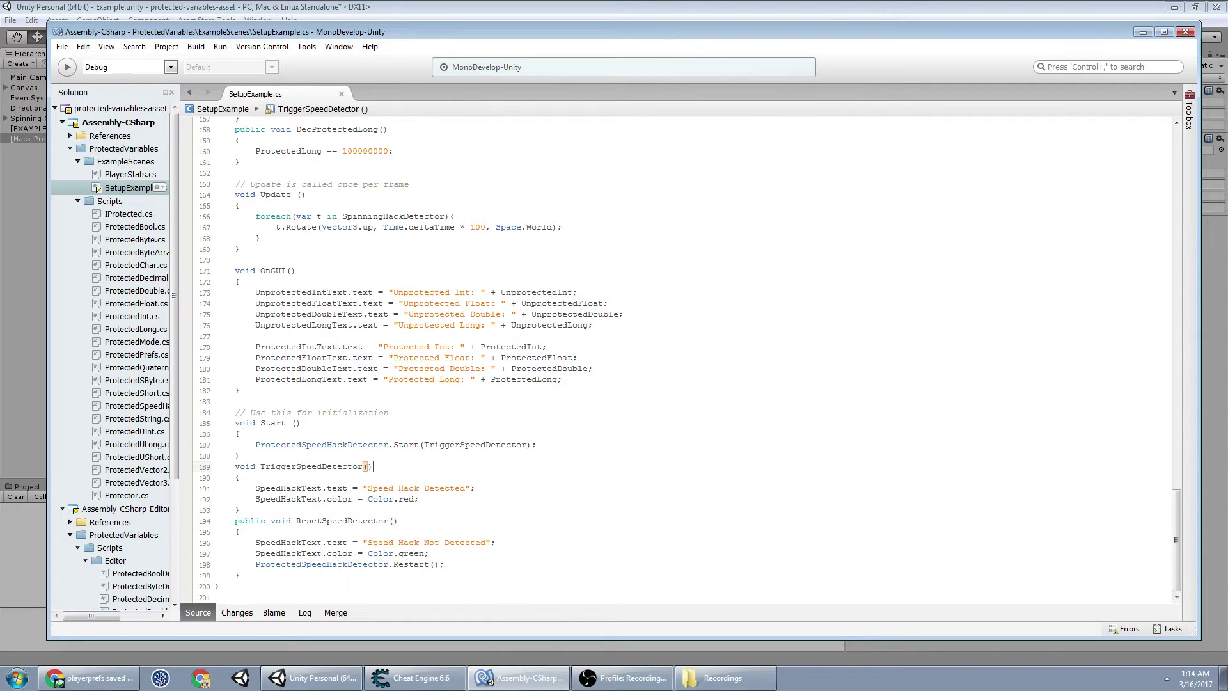
Examine the ResetSpeedDetector function's Restart call, and minimize the MonoDevelop window to return to the running Unity game.
left_click_drag(712, 27, 719, 71)
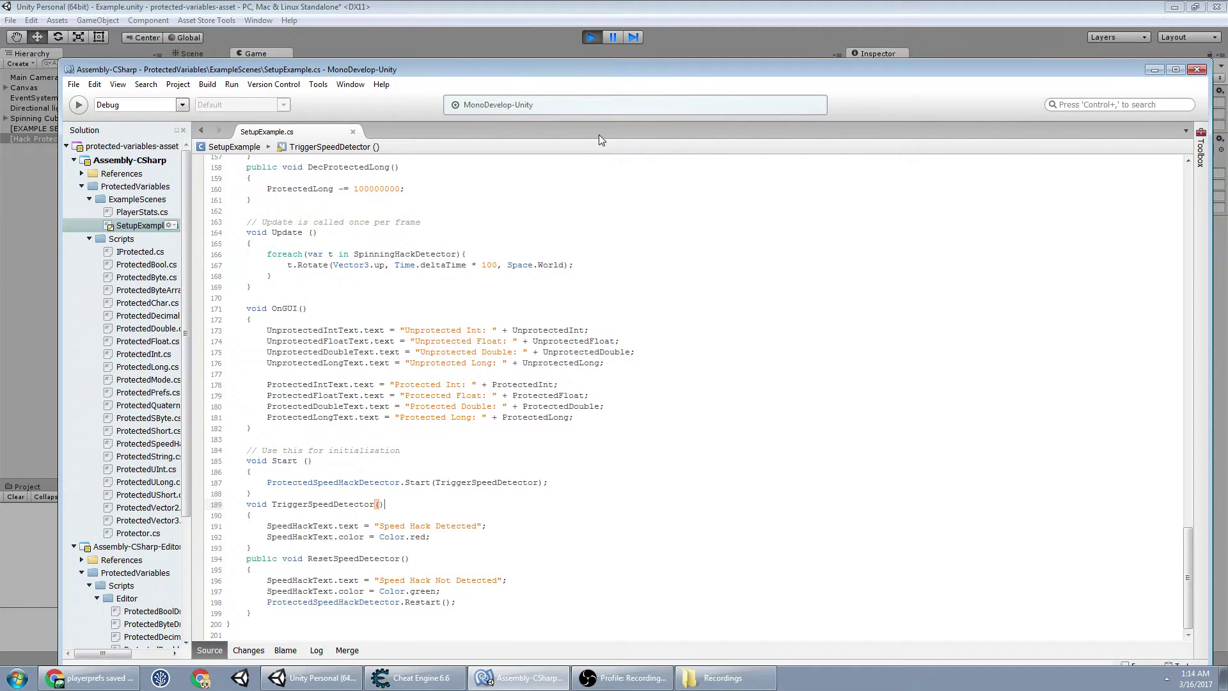
mouse_move(419, 606)
left_click_drag(711, 70, 678, 357)
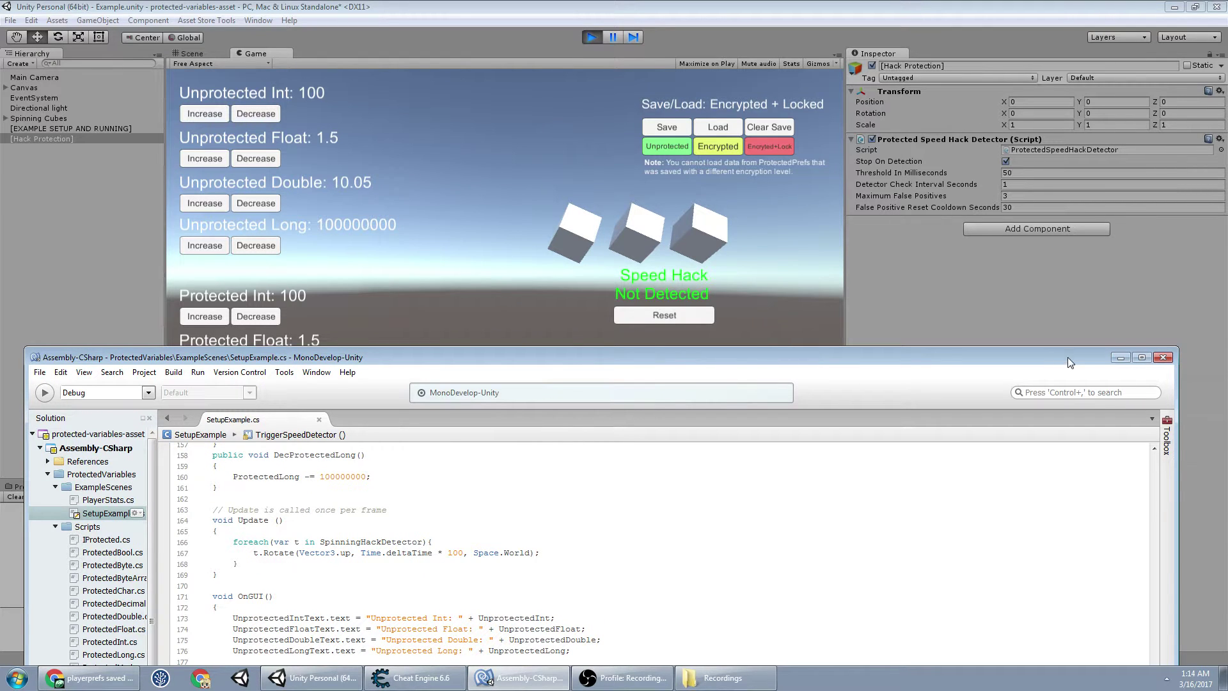
left_click(1121, 357)
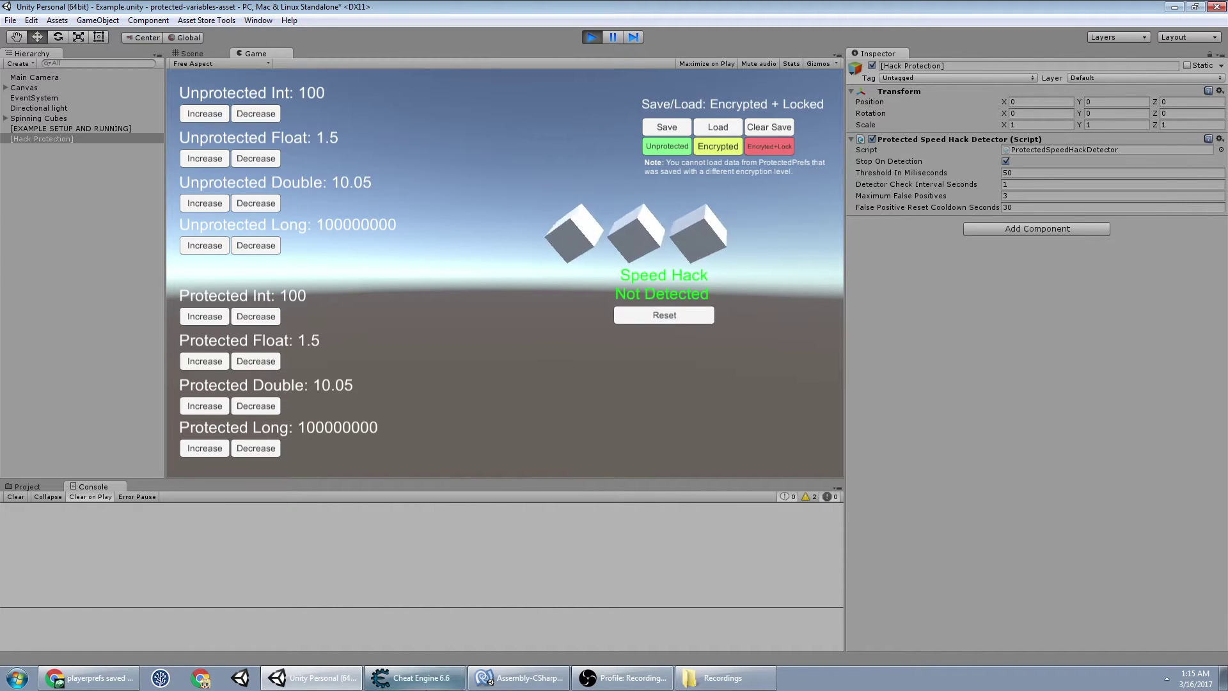
Switch to Cheat Engine, apply a speedhack speed above 1, and try to reset the speed hack detector in the running Unity game.
key("alt+Tab")
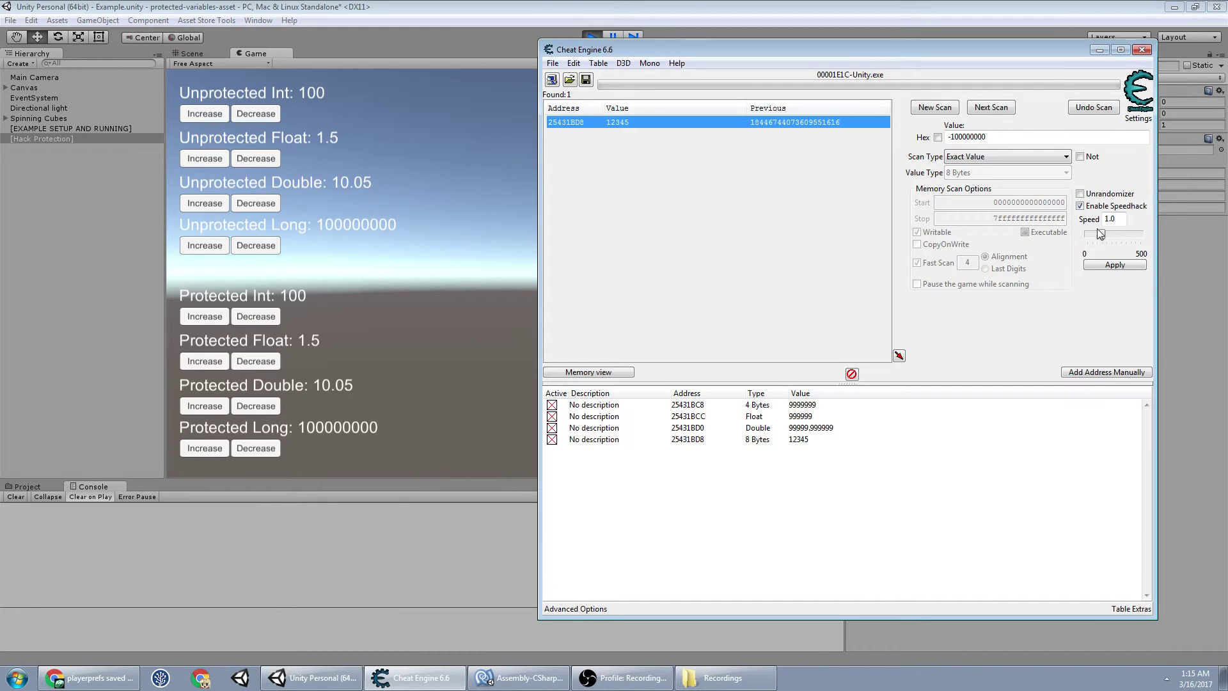
left_click_drag(1105, 237, 1118, 236)
left_click(1118, 264)
left_click(467, 285)
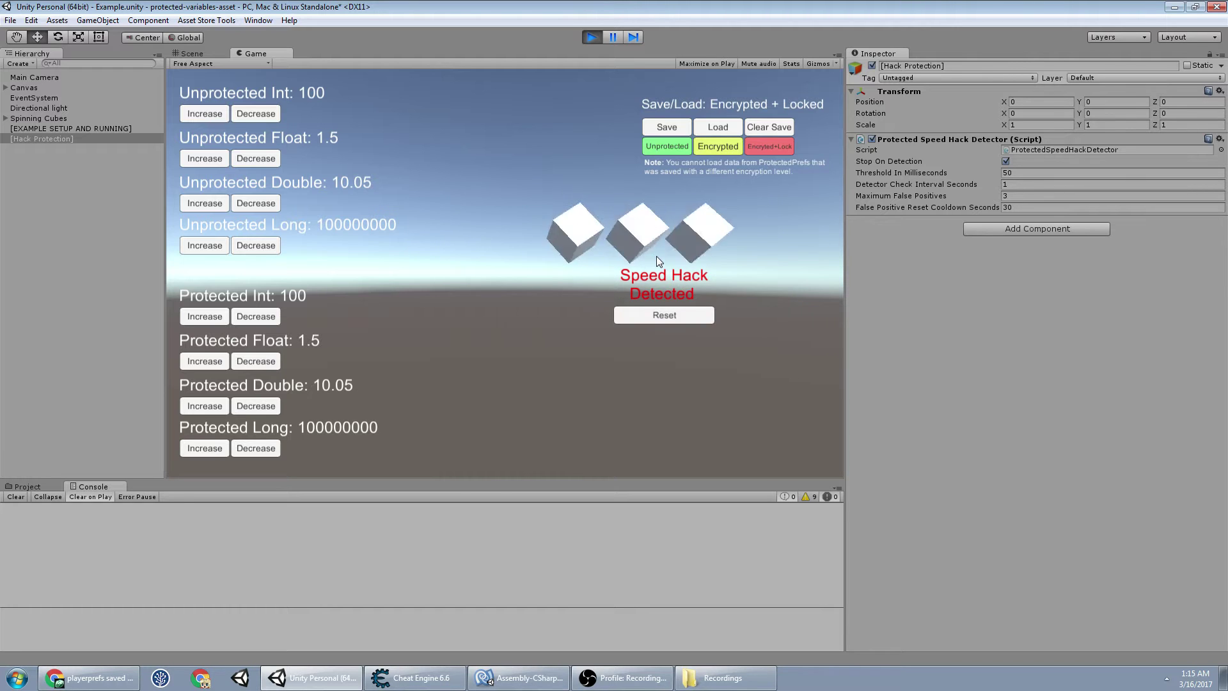
left_click(646, 317)
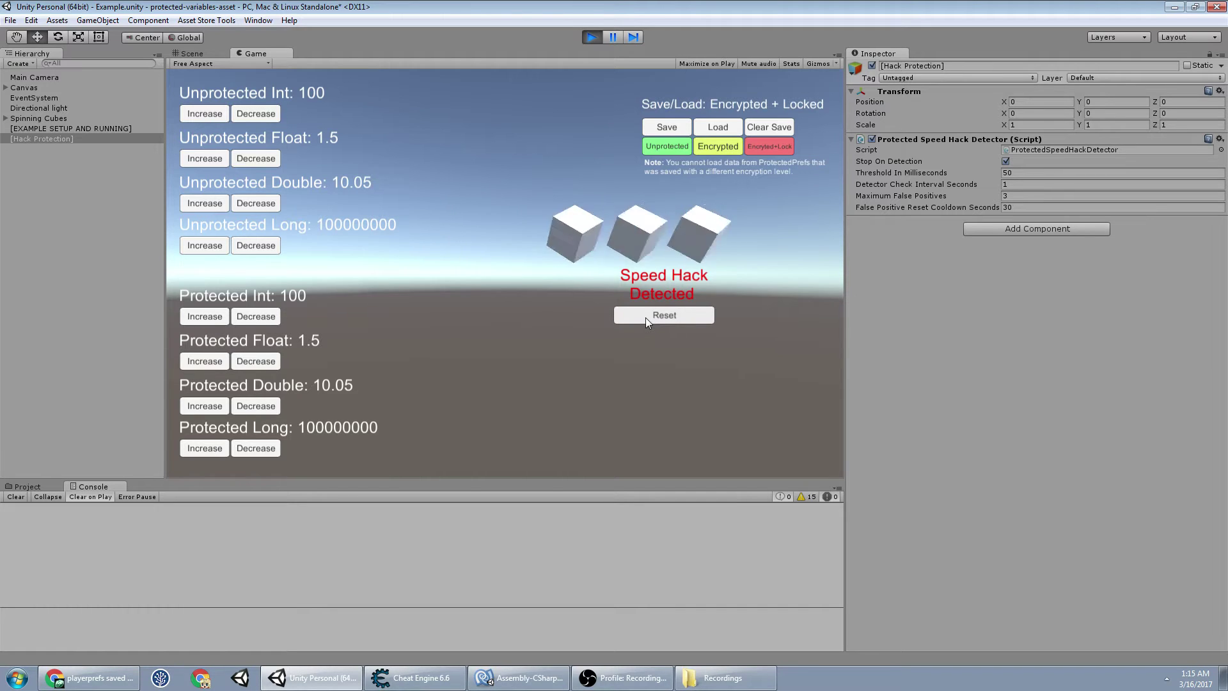
Switch to Cheat Engine, apply a speedhack speed of 1, and reset the speed hack detector in the running Unity game.
left_click(414, 678)
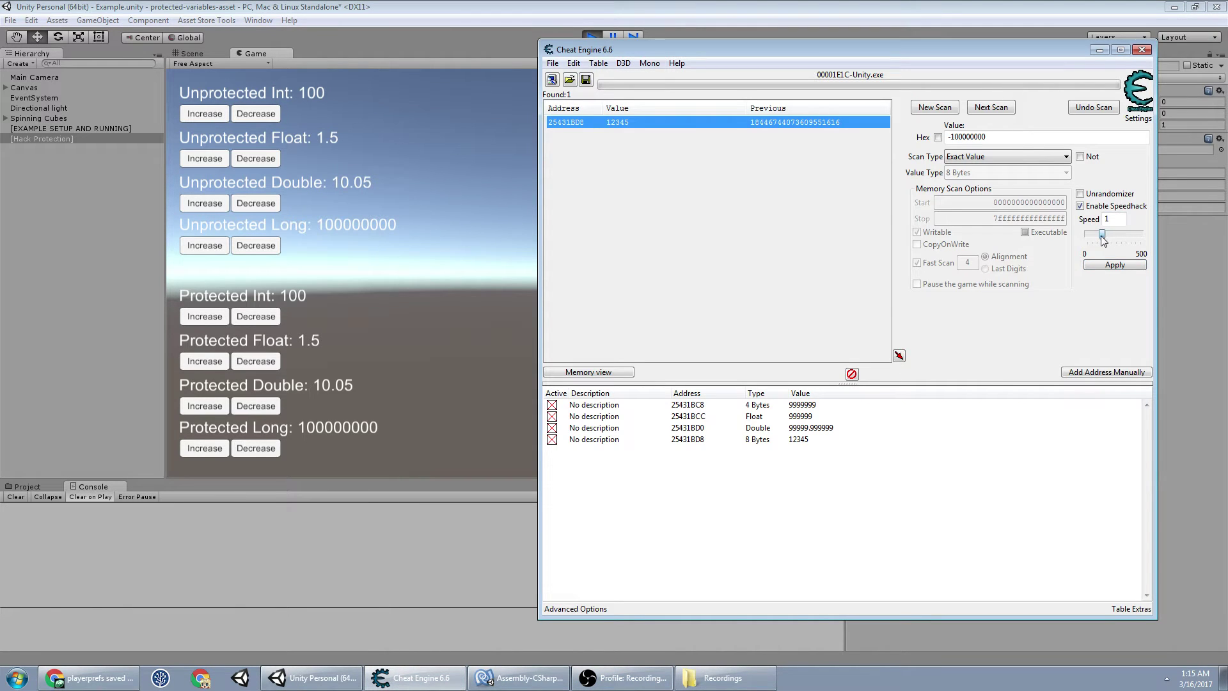
left_click(1115, 264)
left_click(490, 265)
left_click(672, 313)
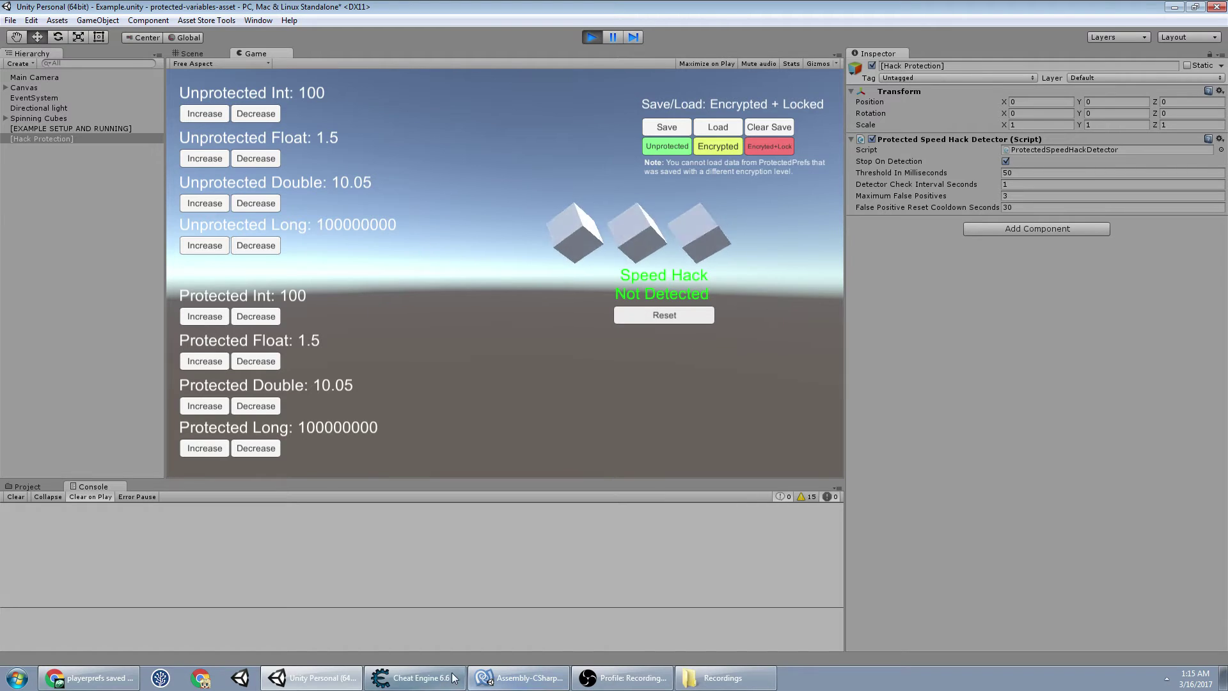
Switch to Cheat Engine, apply a speedhack speed below 1, and return to the running Unity game.
left_click(416, 678)
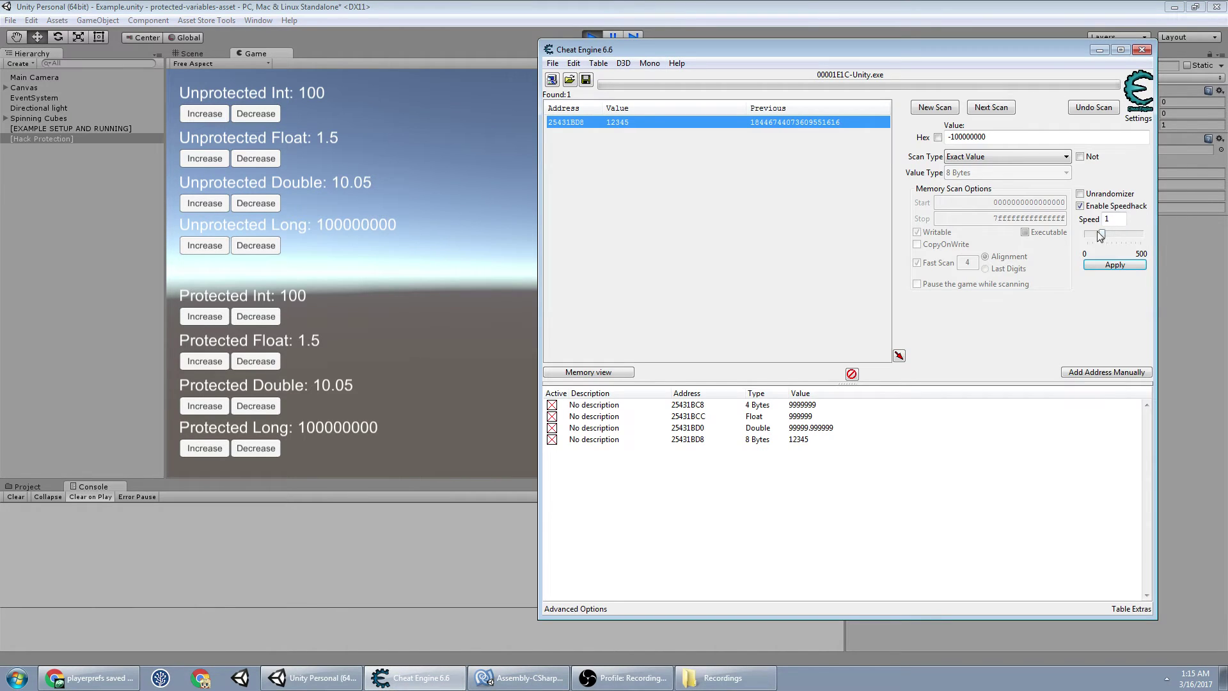
left_click_drag(1102, 238, 1097, 239)
left_click(1115, 265)
left_click(408, 321)
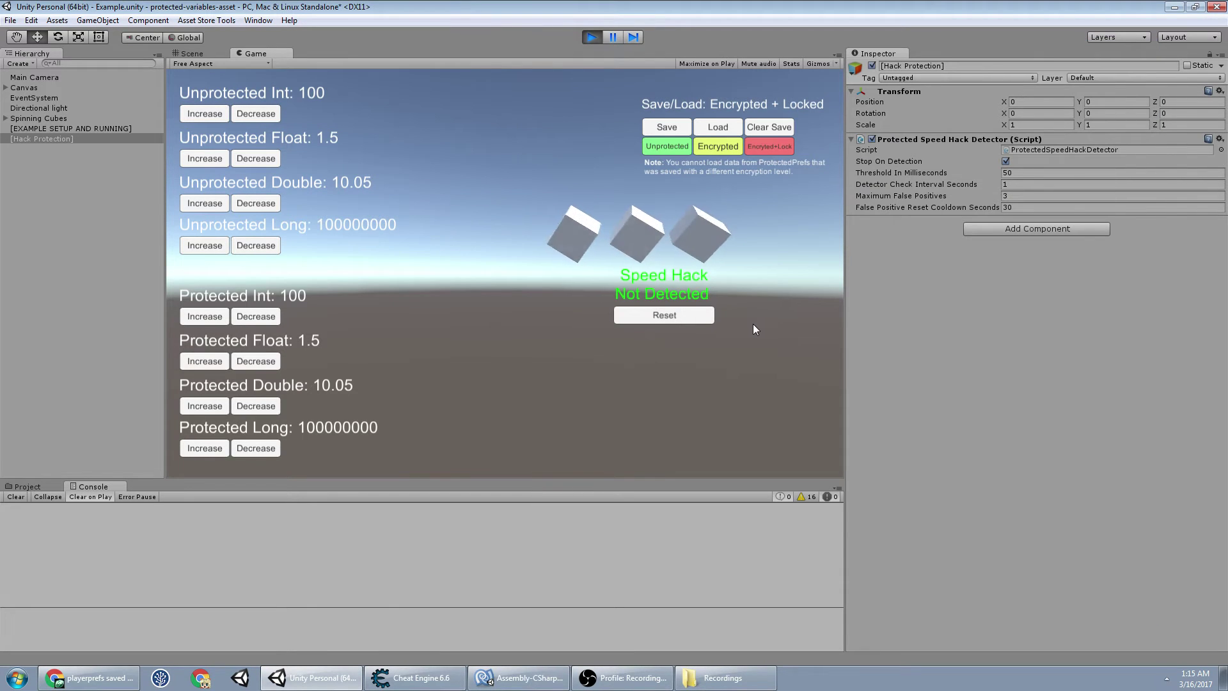